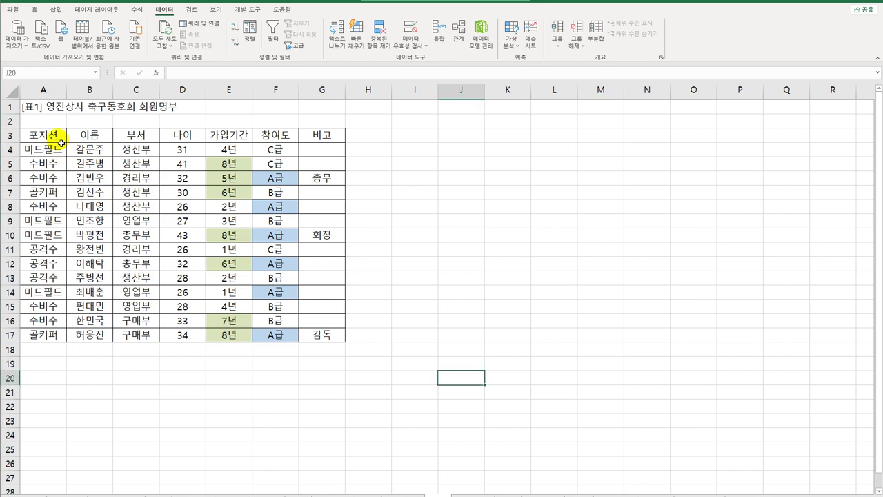
left_click(56, 135)
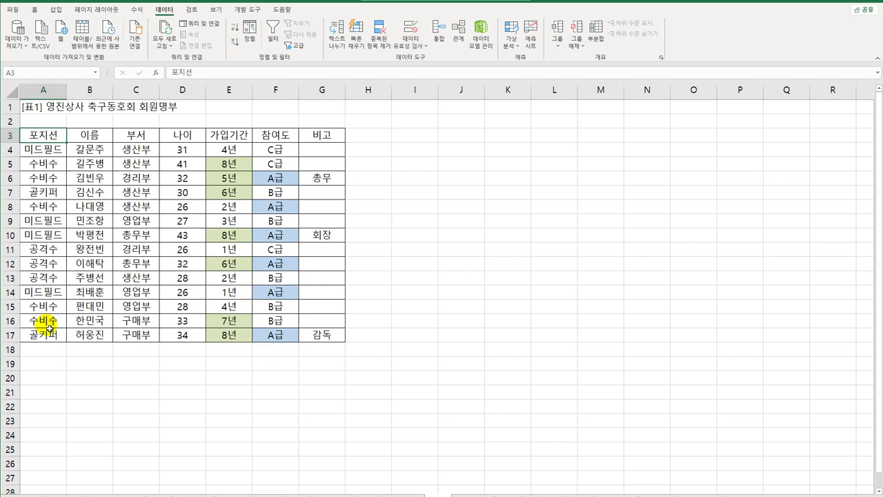
left_click(222, 139)
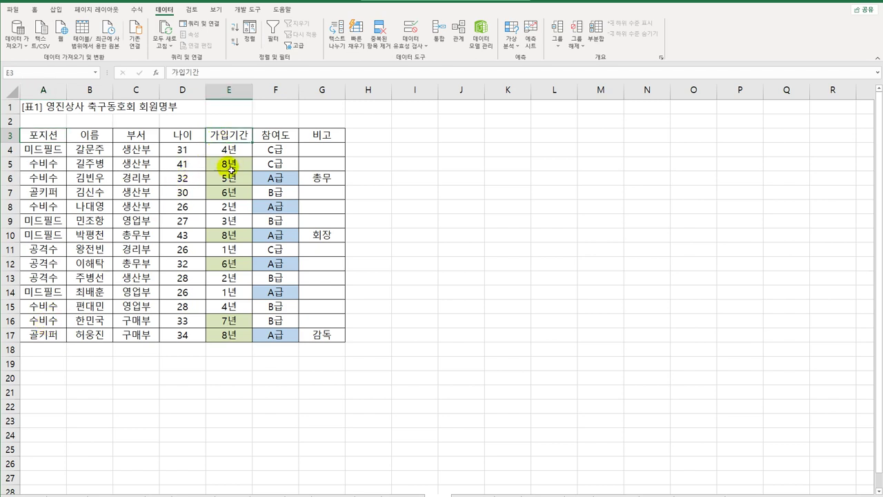
left_click(231, 168)
left_click(232, 180)
left_click(235, 197)
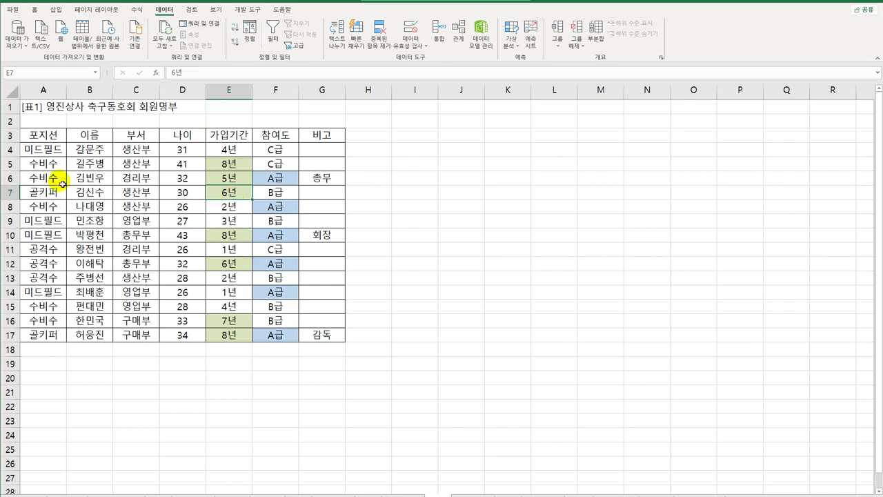
Set up a custom sort of the member table with 포지션 as the first key and a custom list as its order.
left_click(53, 150)
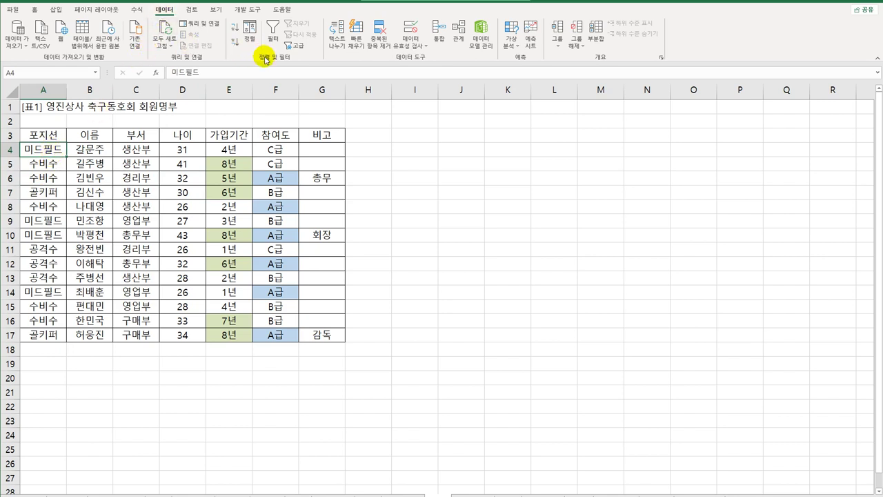
left_click(250, 32)
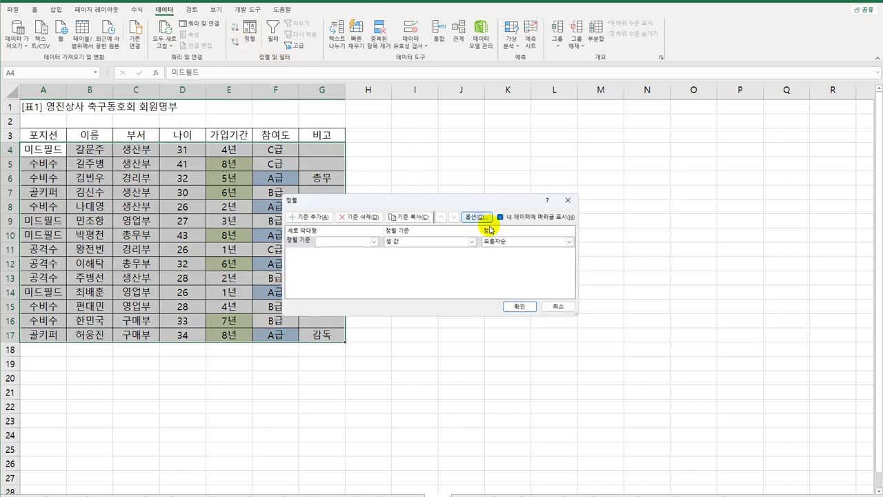
left_click_drag(447, 209, 547, 147)
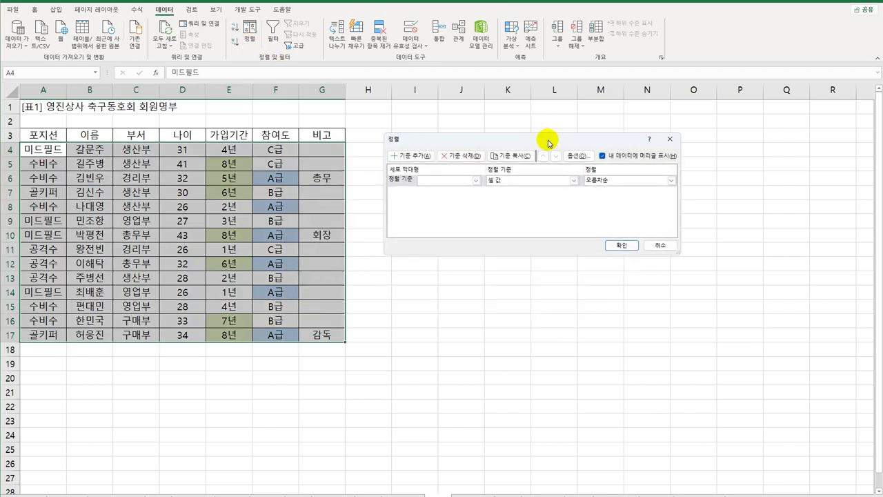
left_click(476, 180)
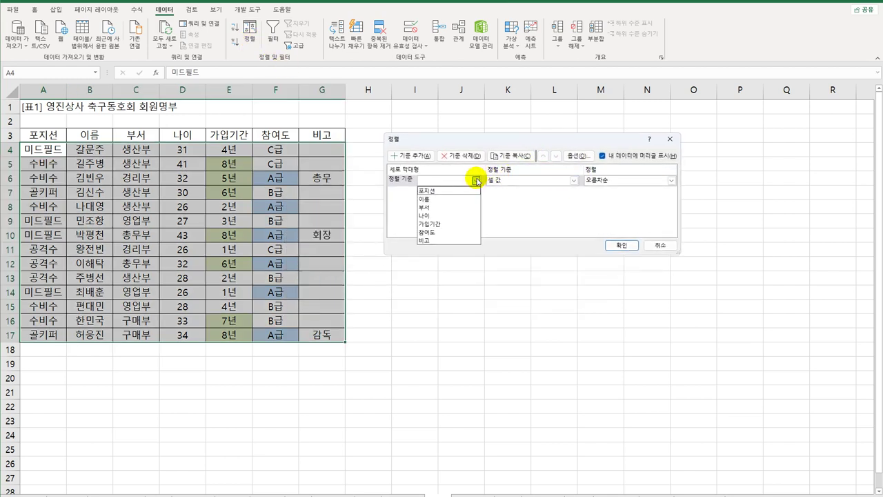
left_click(446, 196)
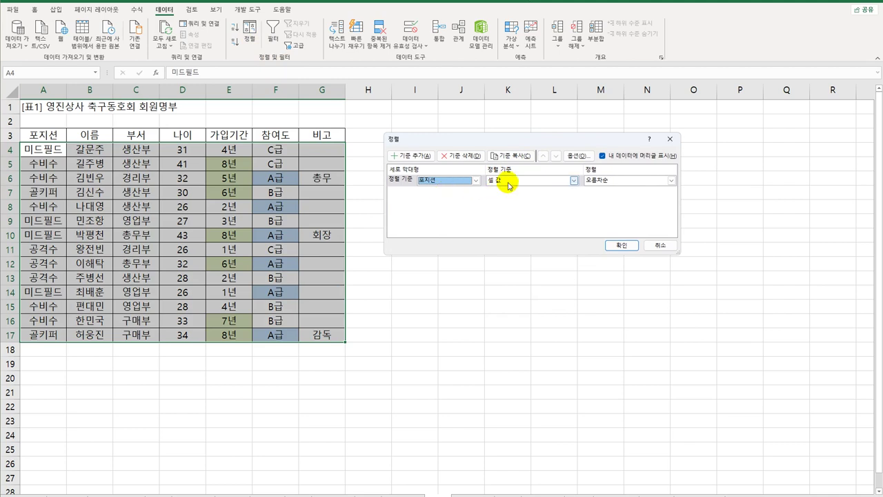
left_click(606, 181)
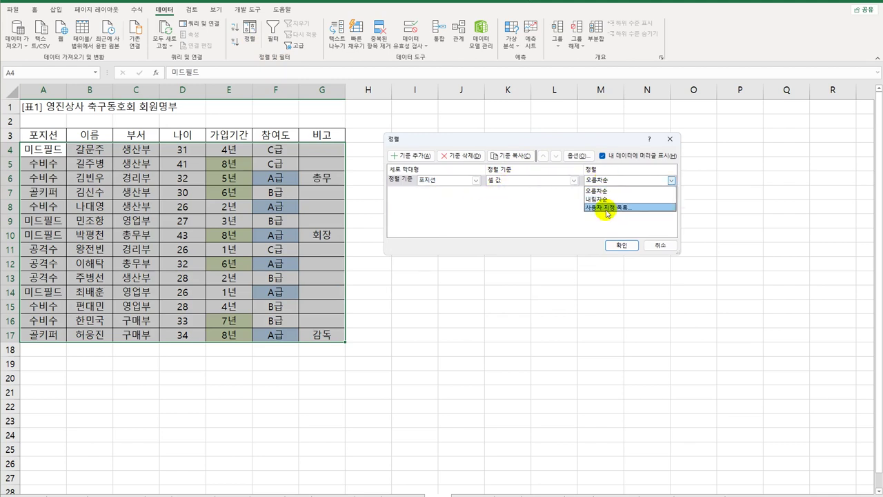
left_click(606, 210)
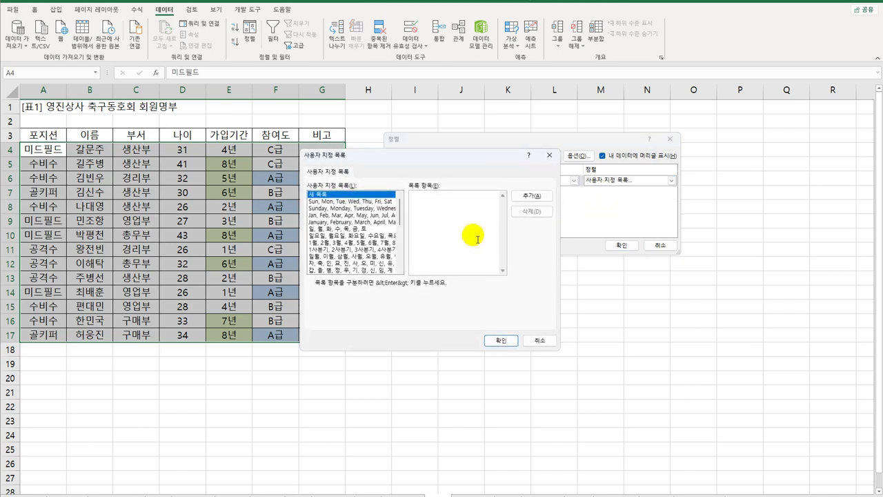
Add a new custom list with the entries 공격수, 골키퍼, 미드필드, 수비수.
key("BackSpace")
key("BackSpace")
type("공격수 골키퍼 미드필드")
key("Return")
type("ㅅ비수")
left_click(522, 201)
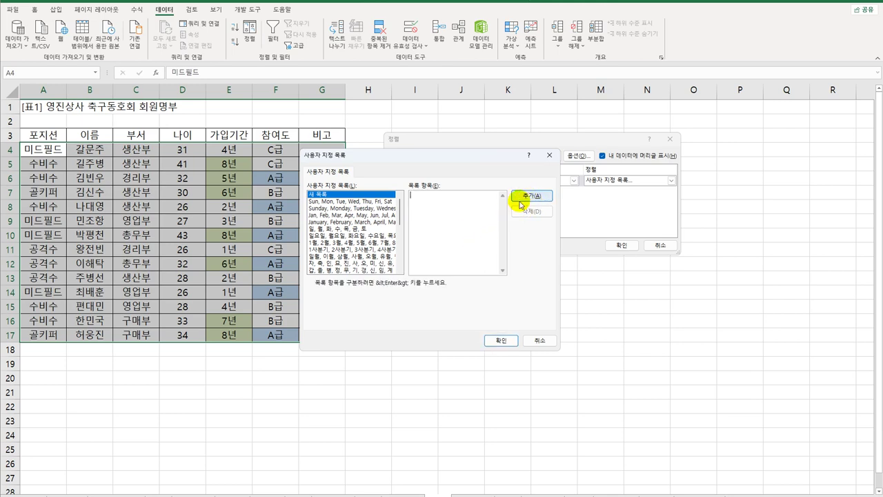
Choose the custom list 공격수, 골키퍼, 미드필드, 수비수 as the sort order for 포지션.
left_click_drag(399, 210, 398, 264)
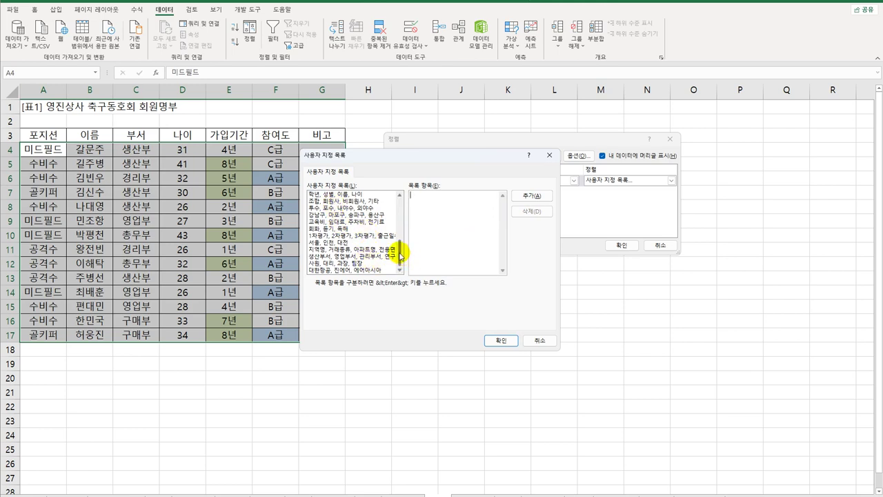
left_click_drag(400, 255, 402, 238)
left_click(373, 222)
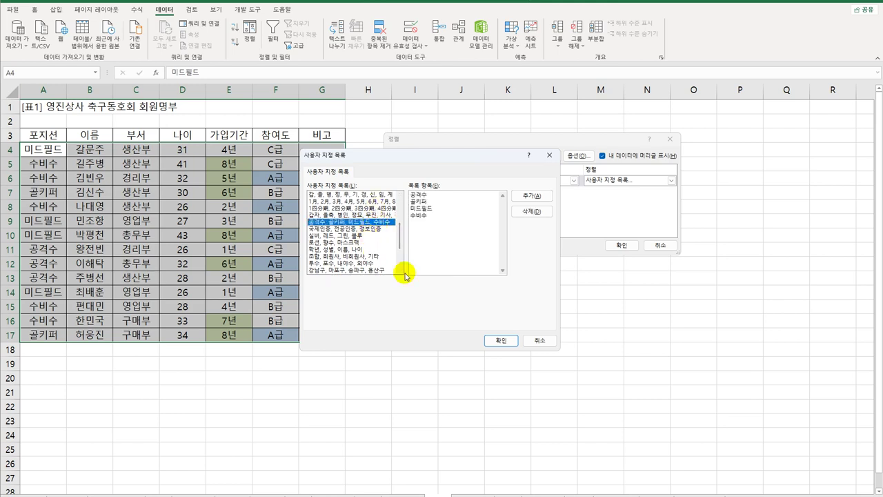
left_click(488, 340)
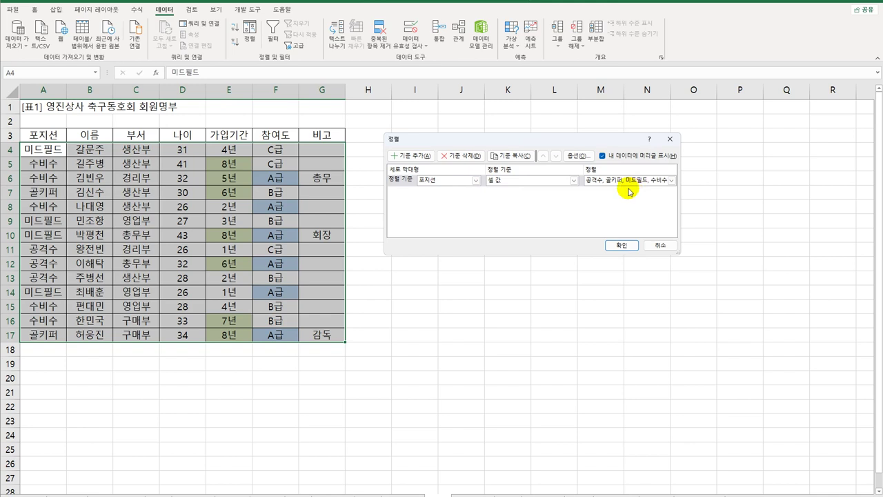
Add a second sort level on 가입기간 by cell colour with the green fill on top, and apply the sort.
left_click(416, 157)
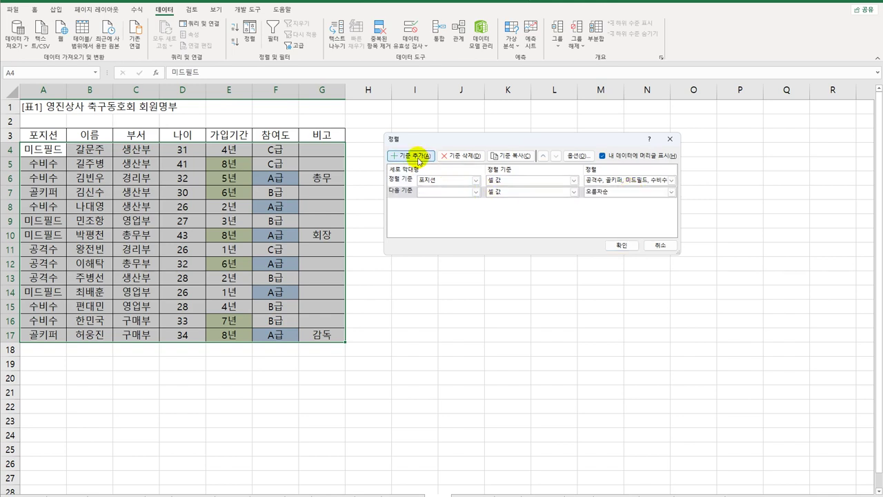
left_click(476, 191)
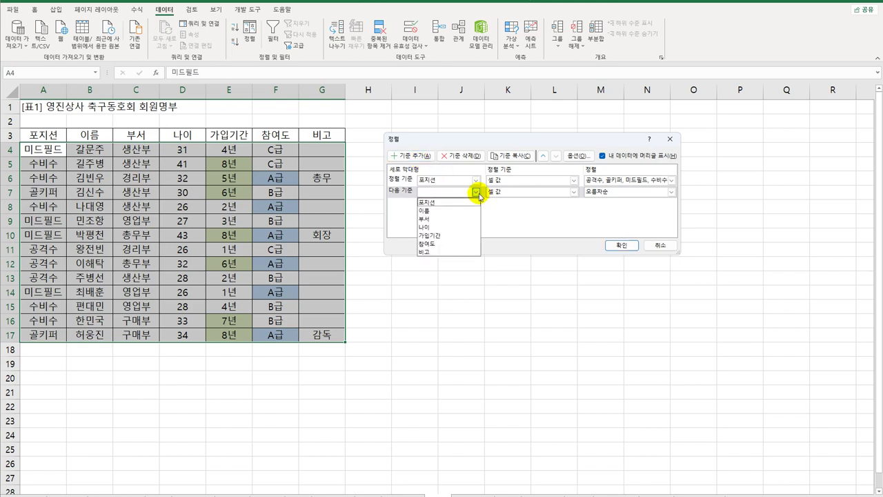
left_click(459, 232)
left_click(573, 191)
left_click(559, 205)
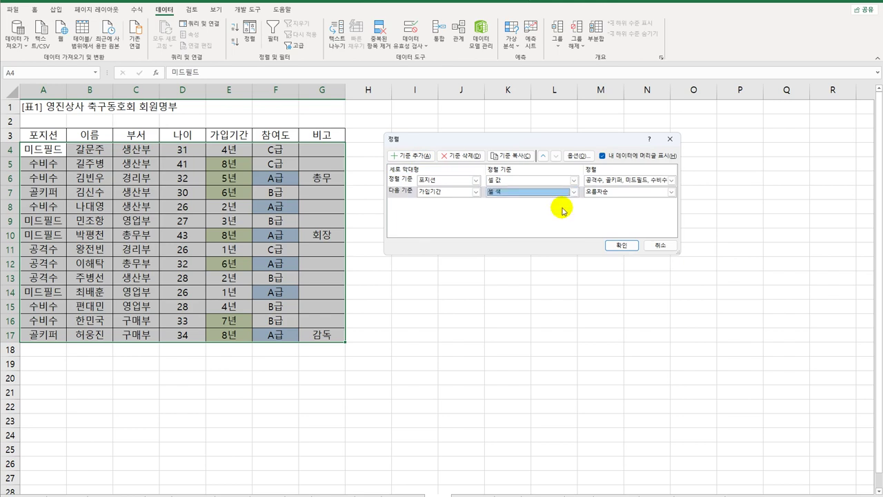
left_click(614, 192)
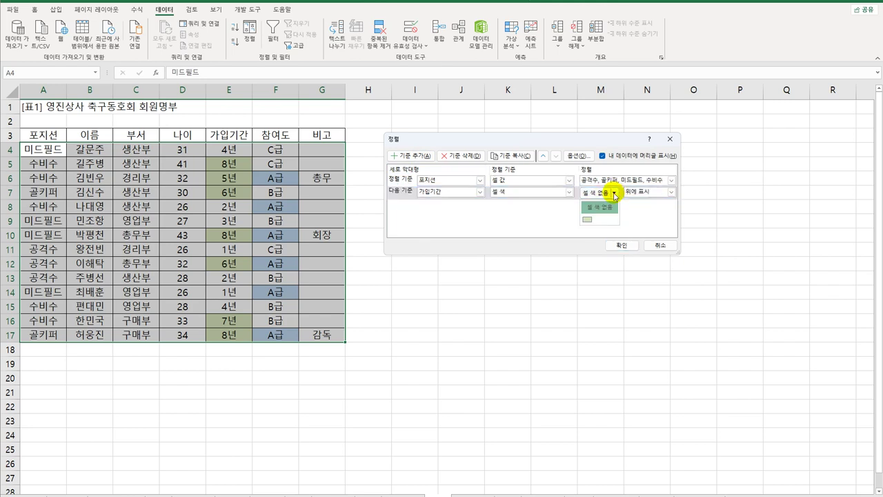
left_click(588, 220)
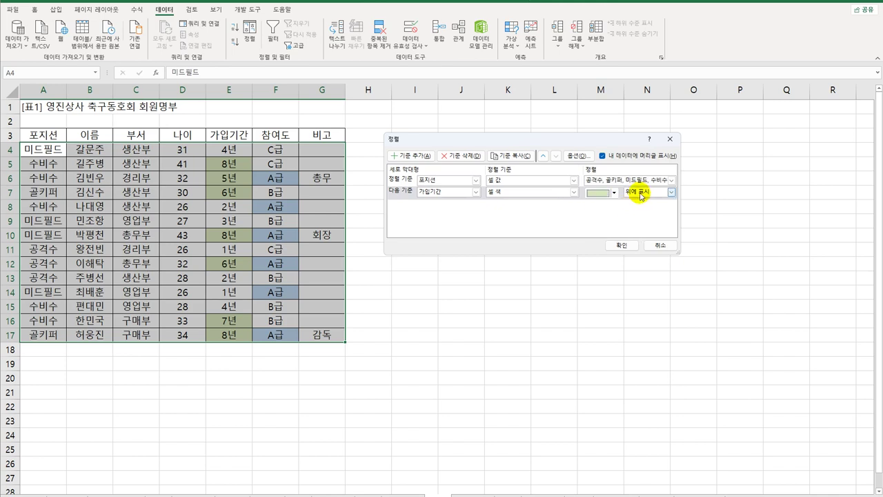
left_click(623, 246)
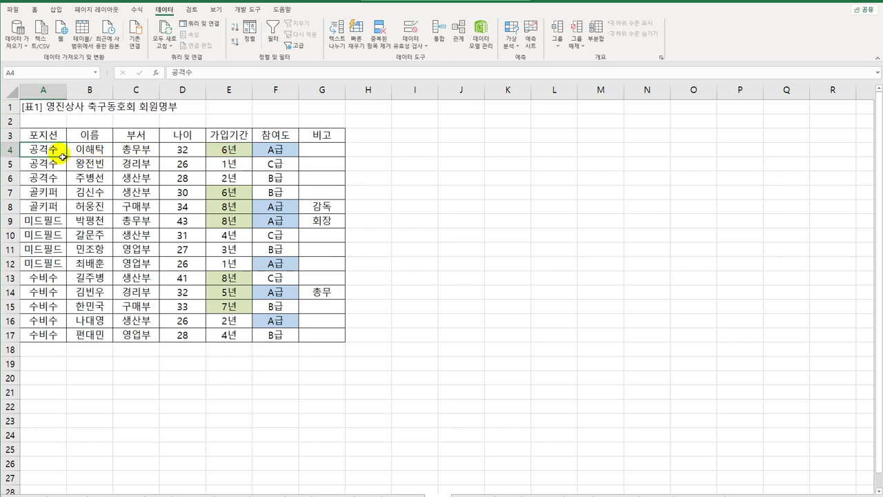
Return to cell A1 and switch to the worksheet with the 상공대학교 외국어 경시대회 결과 table.
key("ctrl+Home")
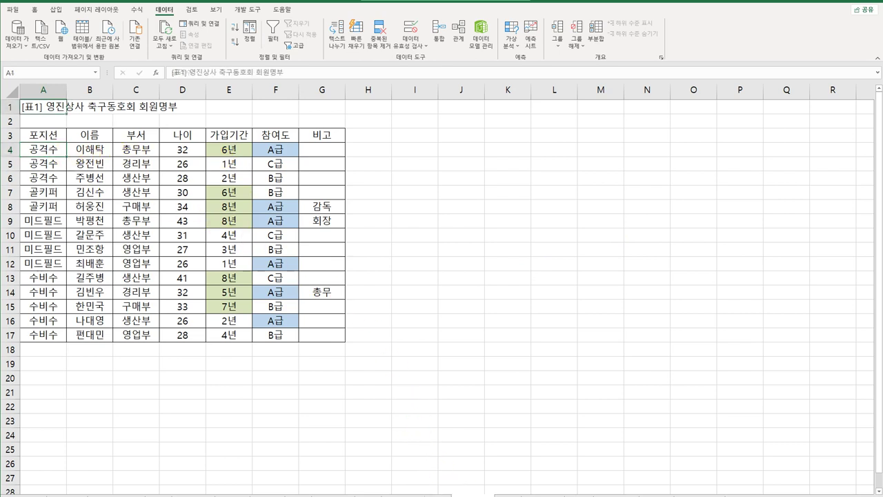
left_click(43, 149)
key("ctrl+Home")
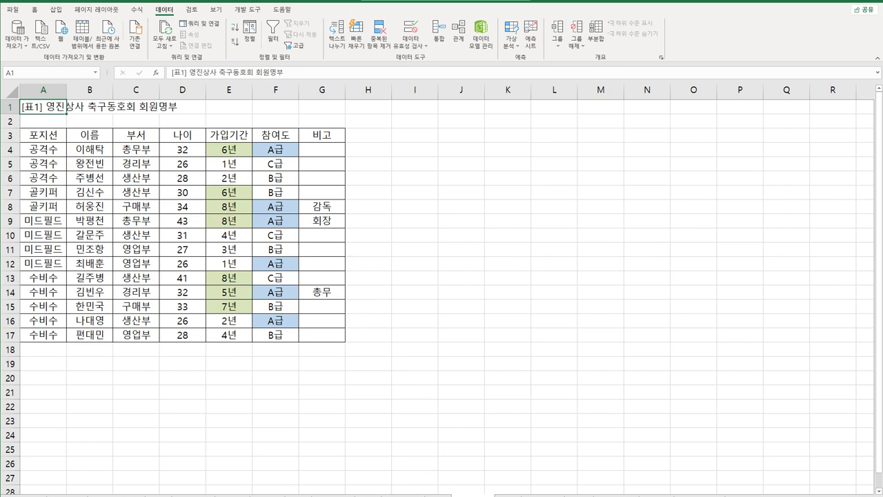
key("ctrl+Page_Down")
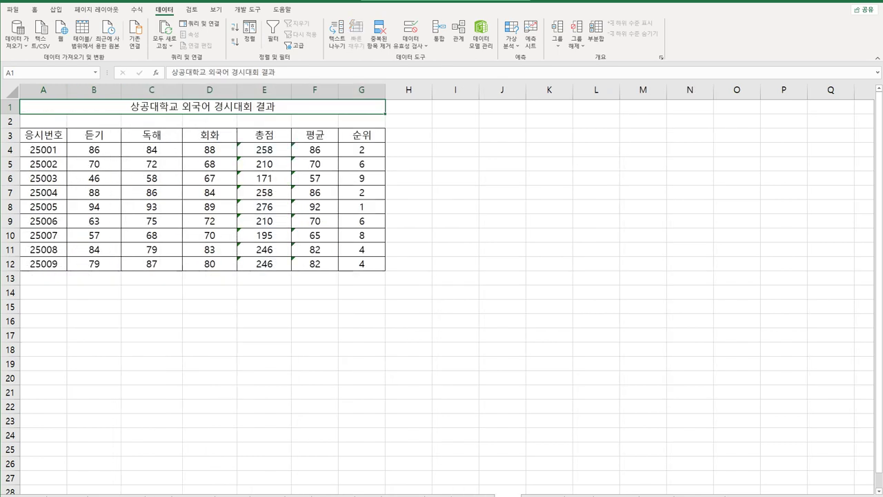
Start a sort of the 듣기, 독해 and 회화 columns in B3:D12 and set its orientation to left to right.
left_click_drag(103, 134, 216, 265)
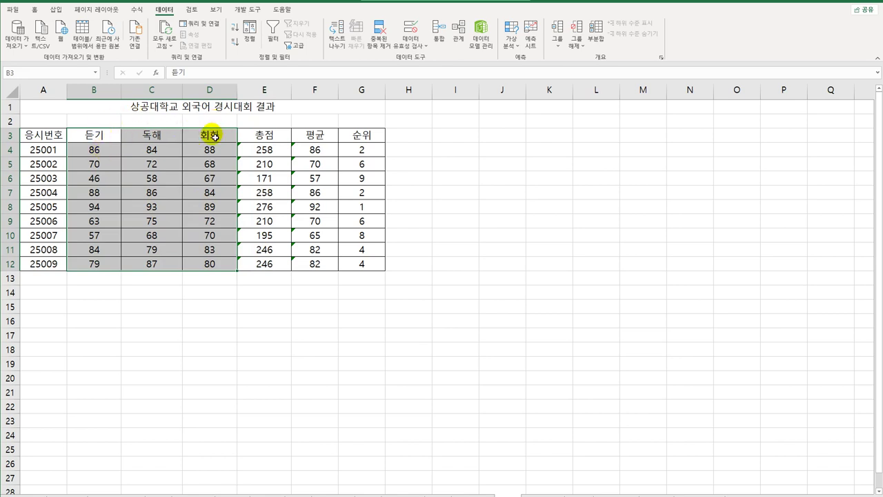
left_click_drag(212, 136, 218, 269)
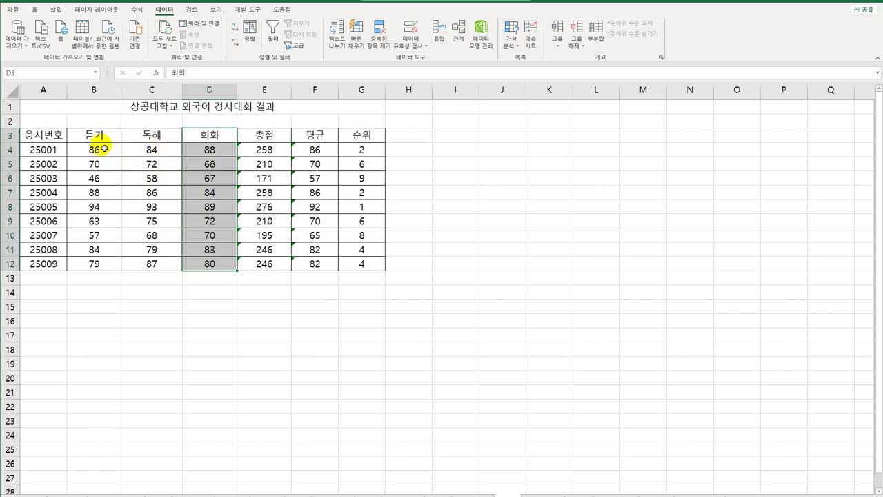
left_click_drag(94, 135, 200, 265)
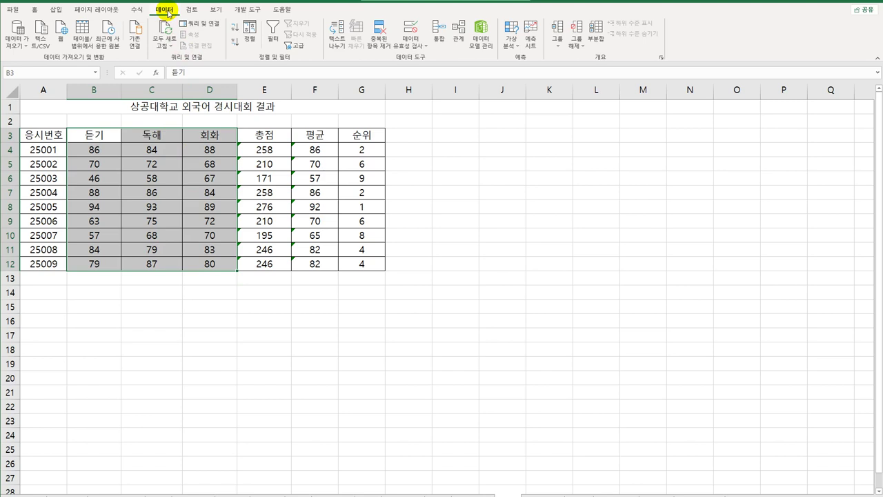
left_click(249, 40)
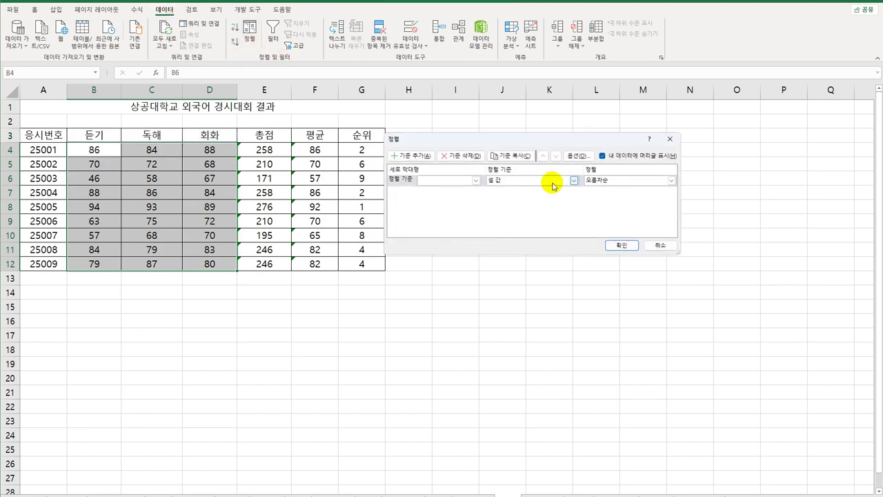
left_click(577, 156)
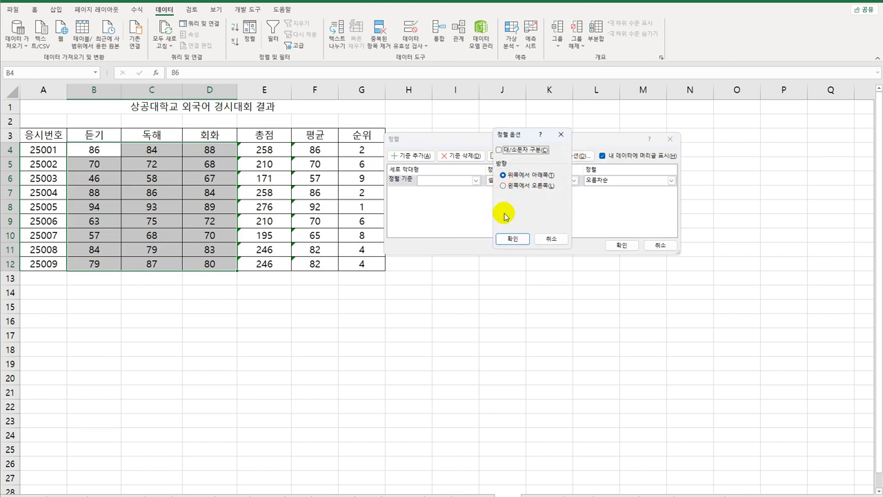
left_click(504, 186)
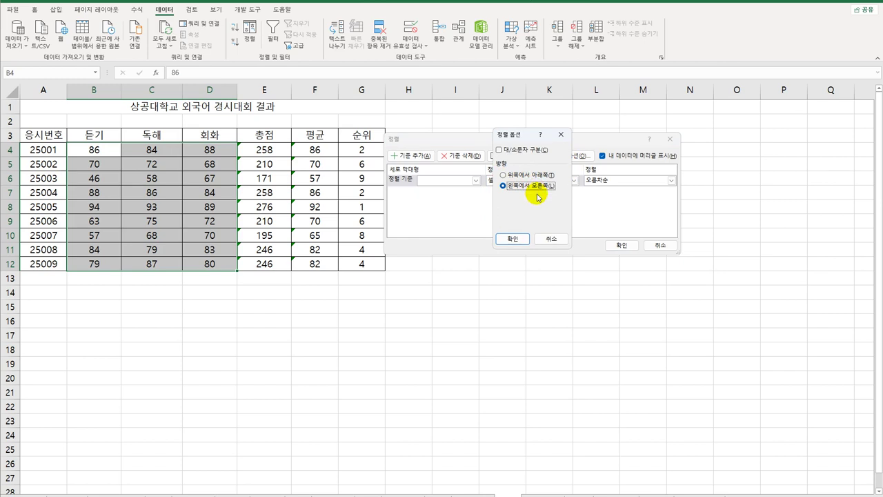
left_click(516, 238)
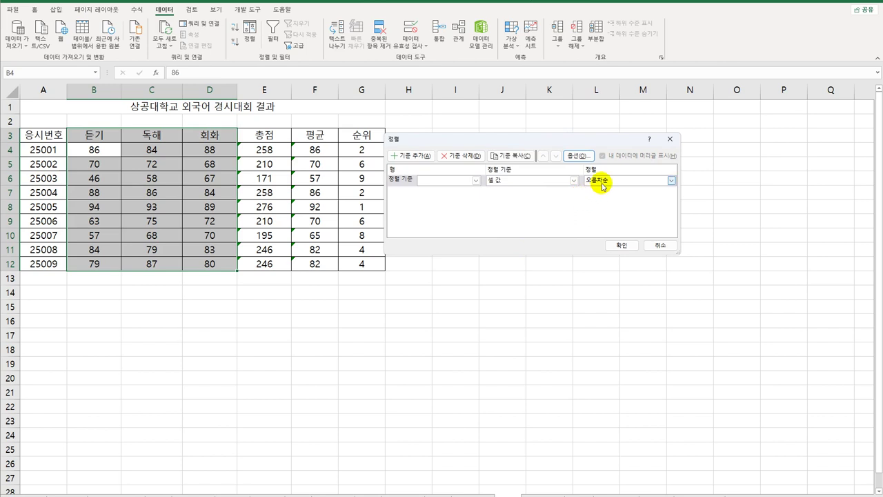
Set row 3 (행 3) as the sort key and choose a custom list for its order.
left_click(475, 180)
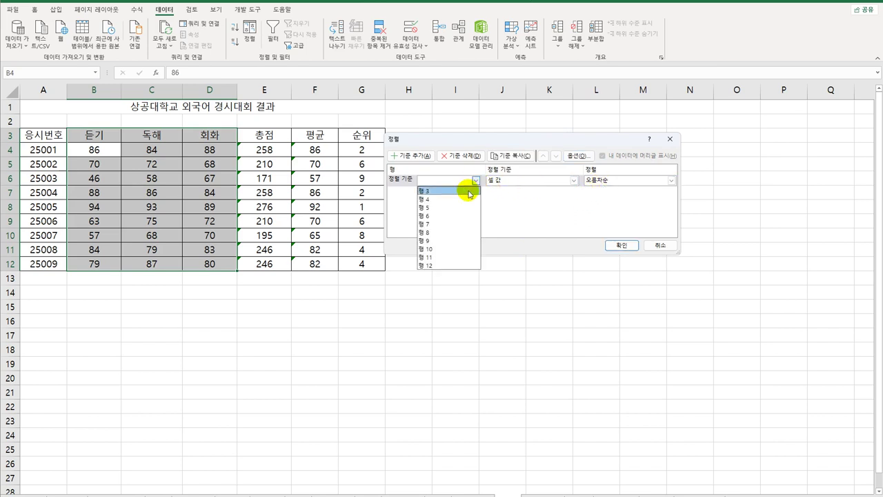
left_click(466, 190)
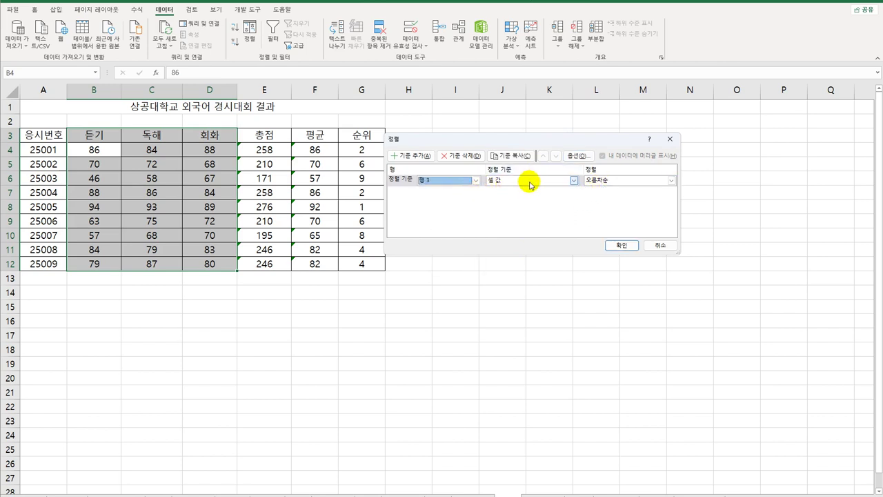
left_click(625, 180)
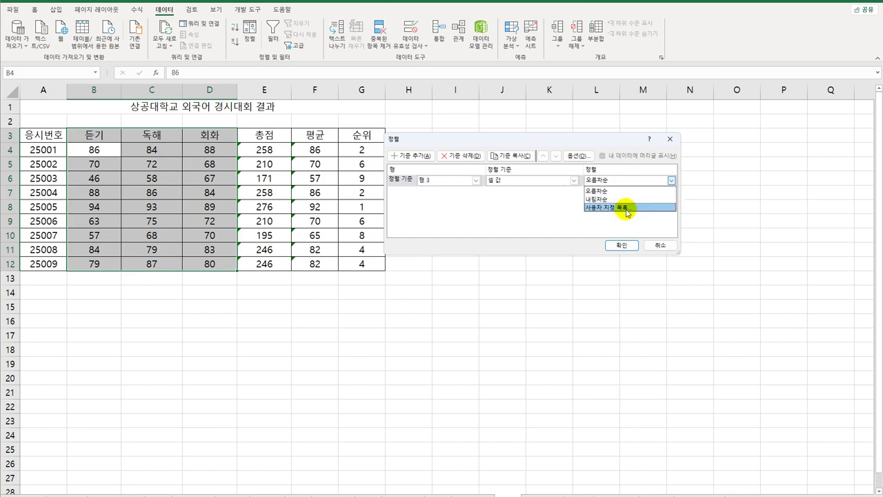
left_click(621, 208)
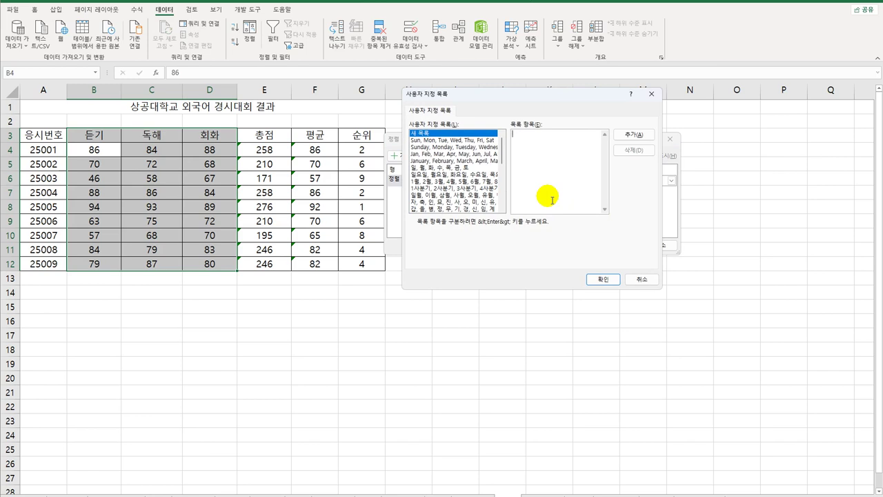
Add a new custom list with the entries 회화, 듣기, 독해.
type("회화")
key("Return")
type("듣기")
key("Return")
type("독해")
left_click(629, 138)
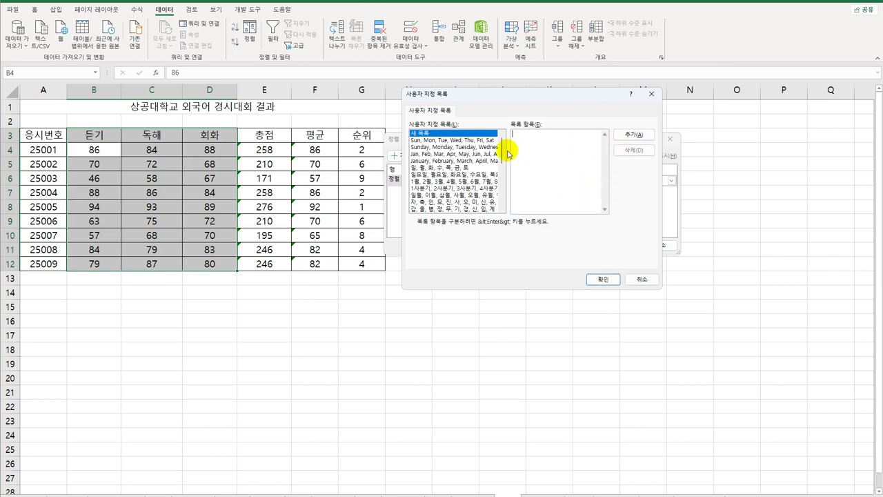
Choose the existing custom list 회화, 듣기, 독해 as the sort order for row 3 and apply the sort.
left_click_drag(503, 151, 503, 191)
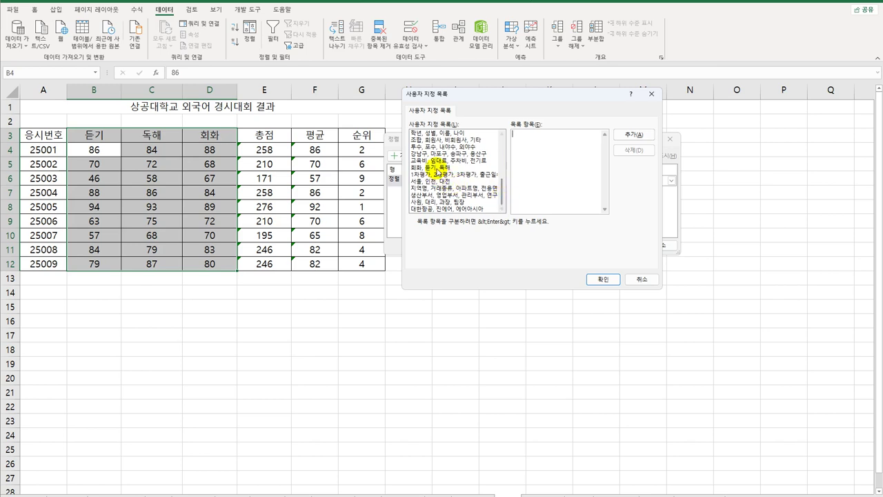
left_click(437, 167)
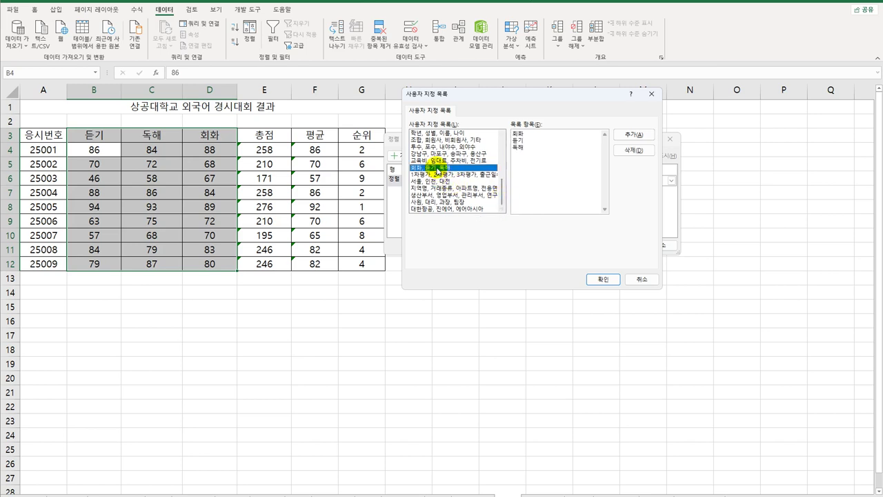
left_click(601, 280)
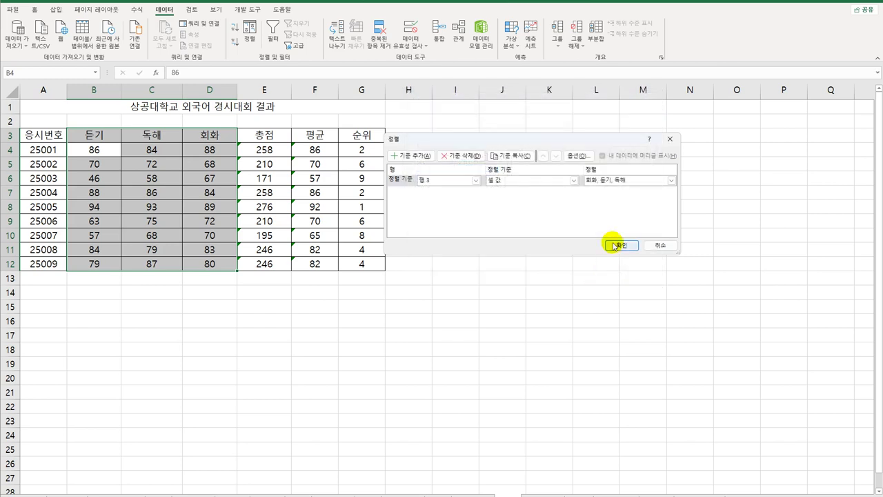
left_click(615, 245)
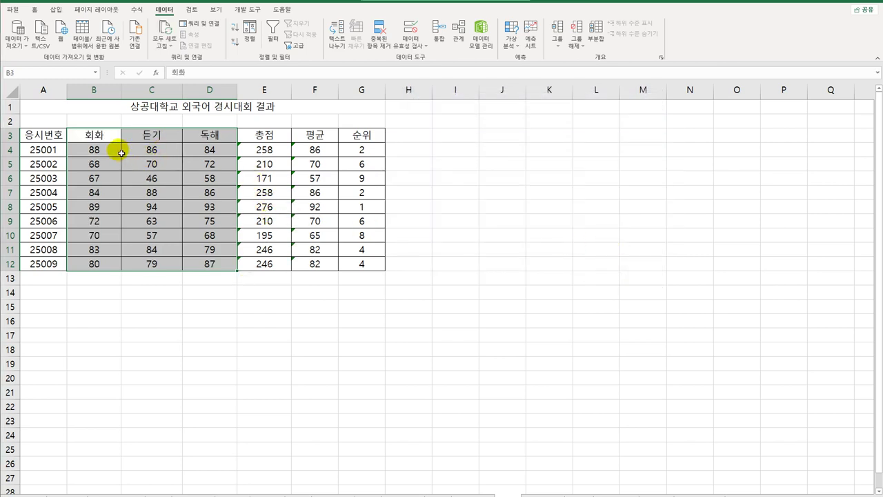
Check the 듣기 and 독해 column headers in row 3 and return to the title cell A1.
left_click(148, 140)
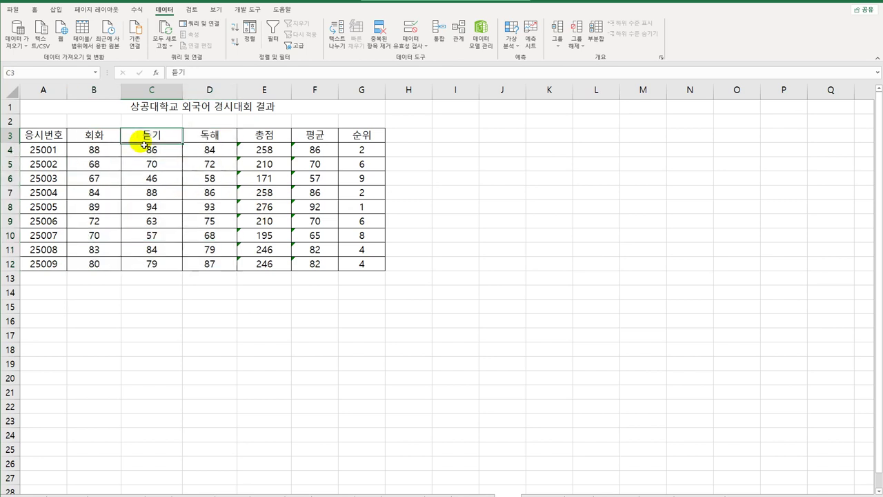
left_click(207, 140)
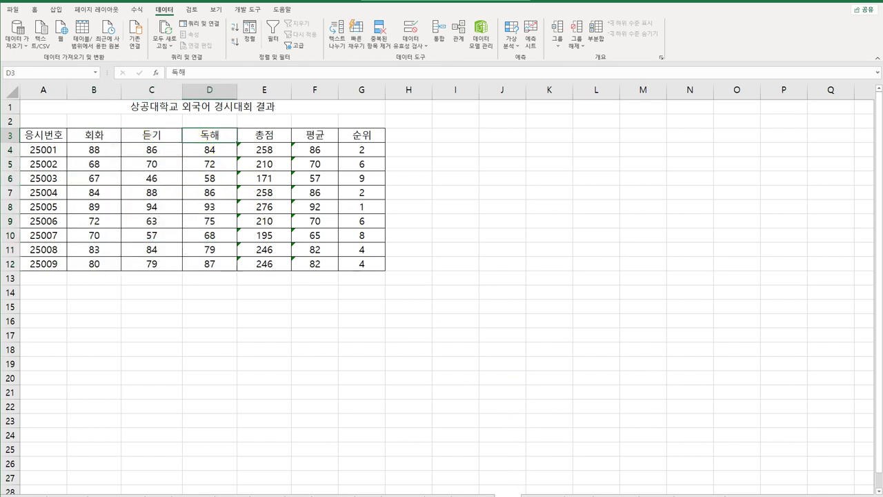
key("Up")
key("Up")
key("Down")
key("Down")
key("Up")
key("Up")
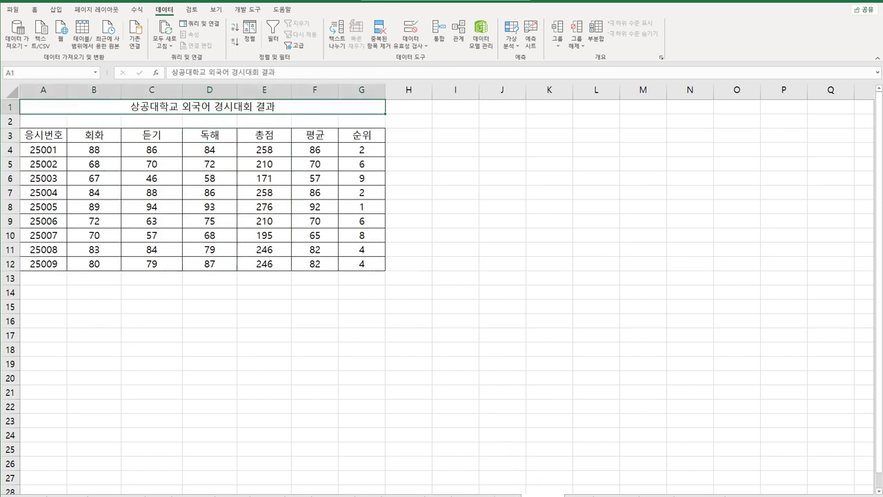